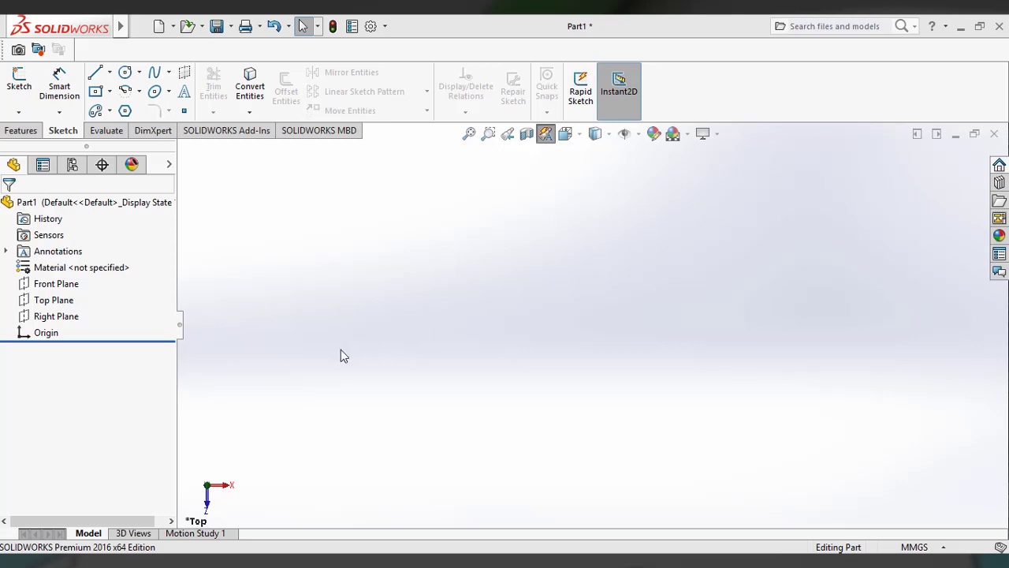
Step: Sketch an ellipse on the Top Plane, centred on the origin, with a horizontal radius of about 104 mm and vertical radius of about 60 mm
left_click(70, 304)
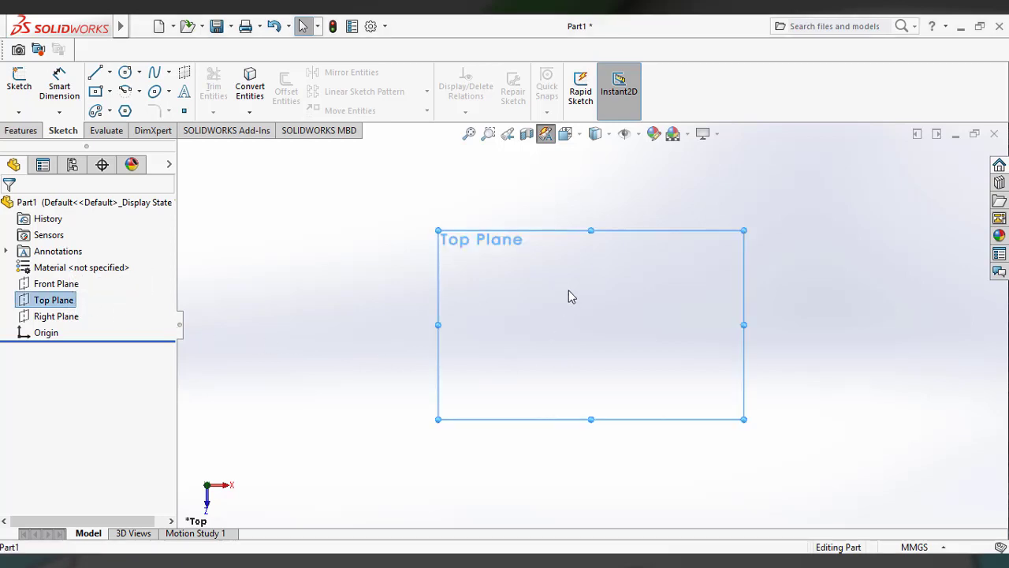
right_click(48, 303)
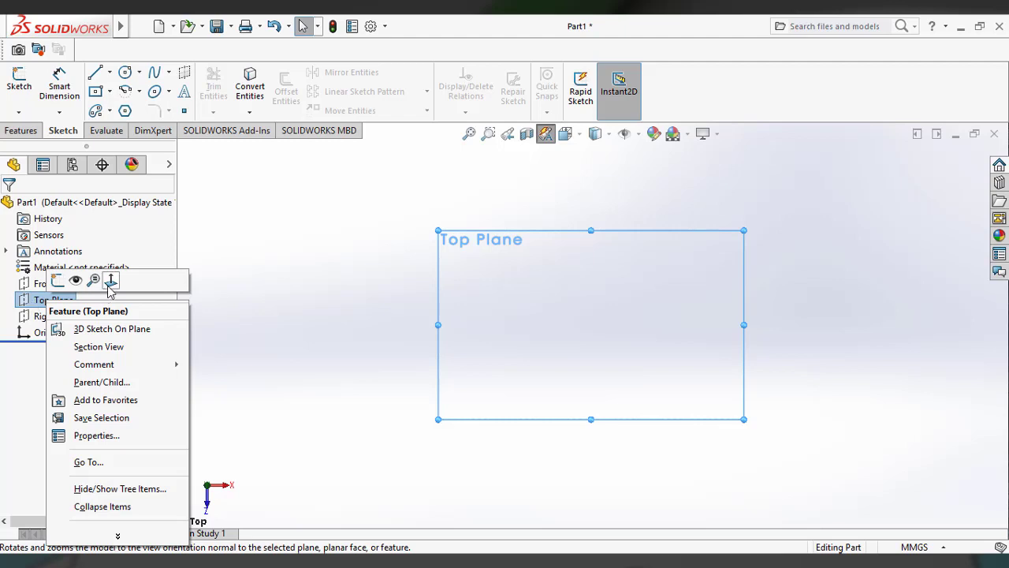
left_click(362, 251)
left_click(56, 301)
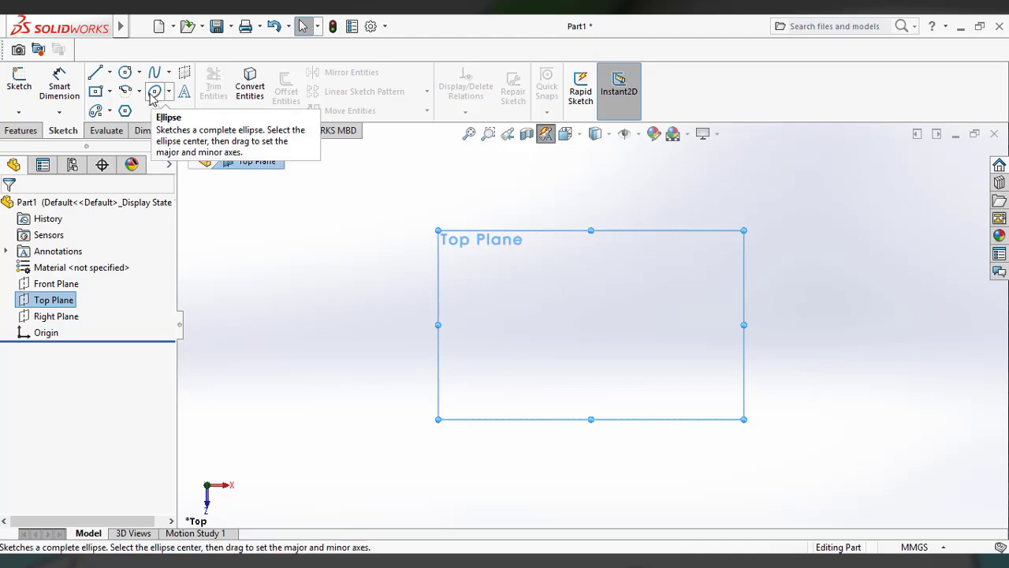
mouse_move(118, 25)
left_click(231, 27)
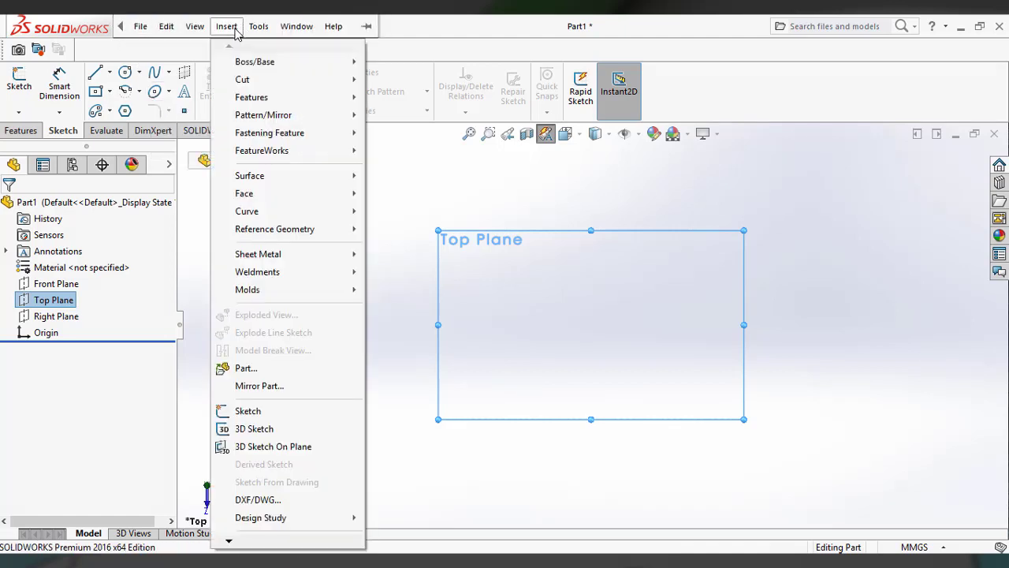
left_click(257, 28)
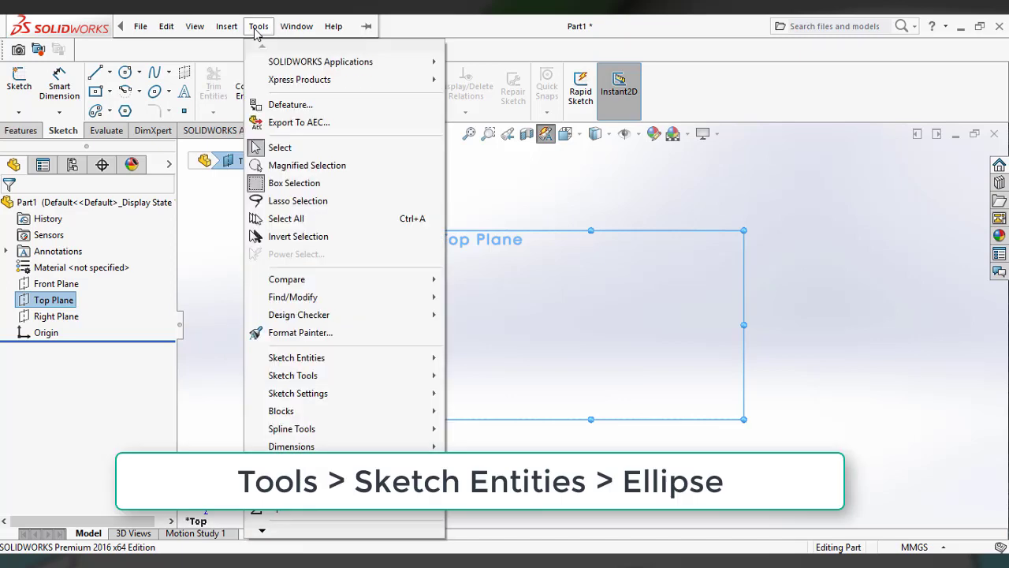
mouse_move(275, 27)
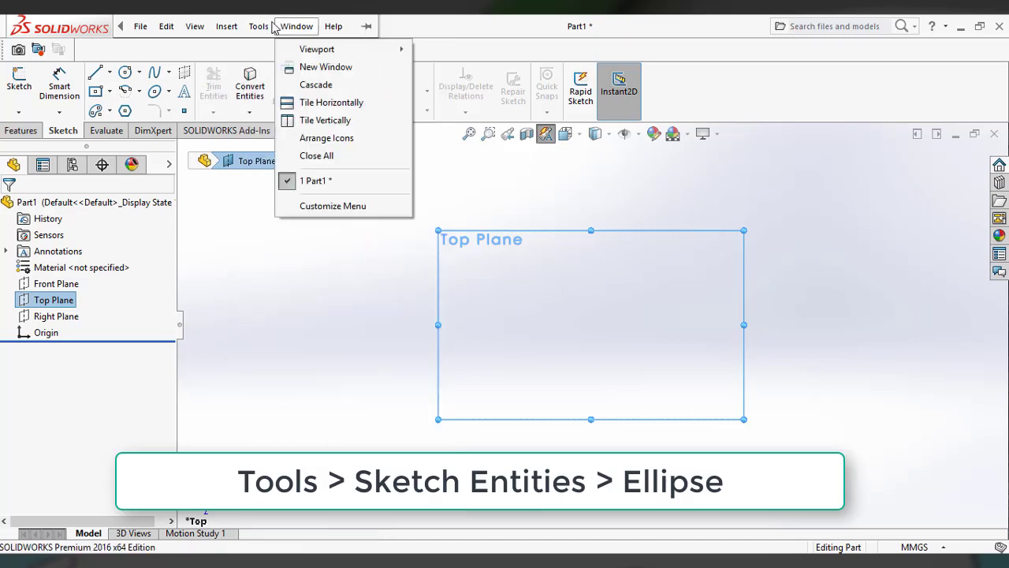
mouse_move(345, 363)
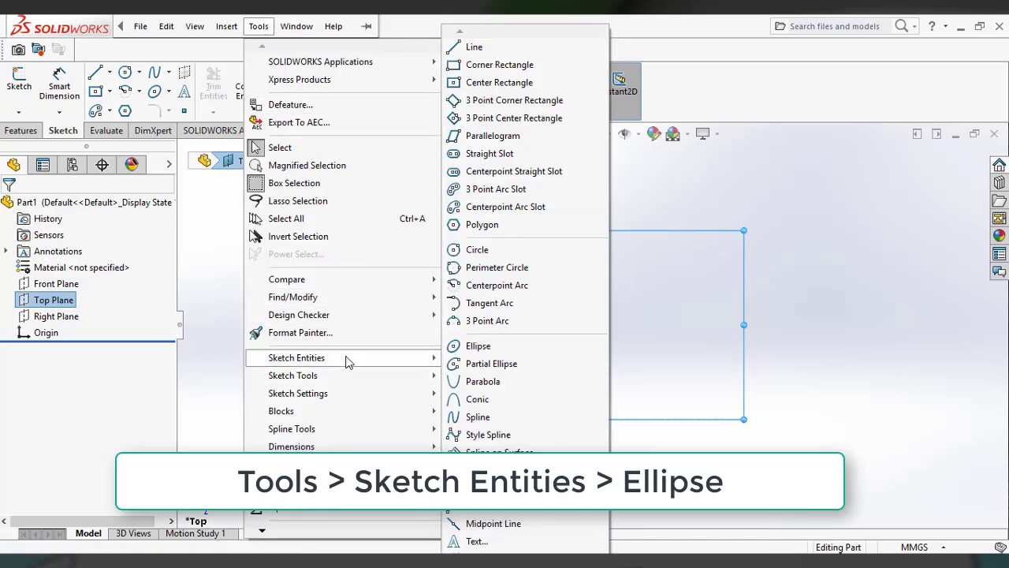
left_click(478, 346)
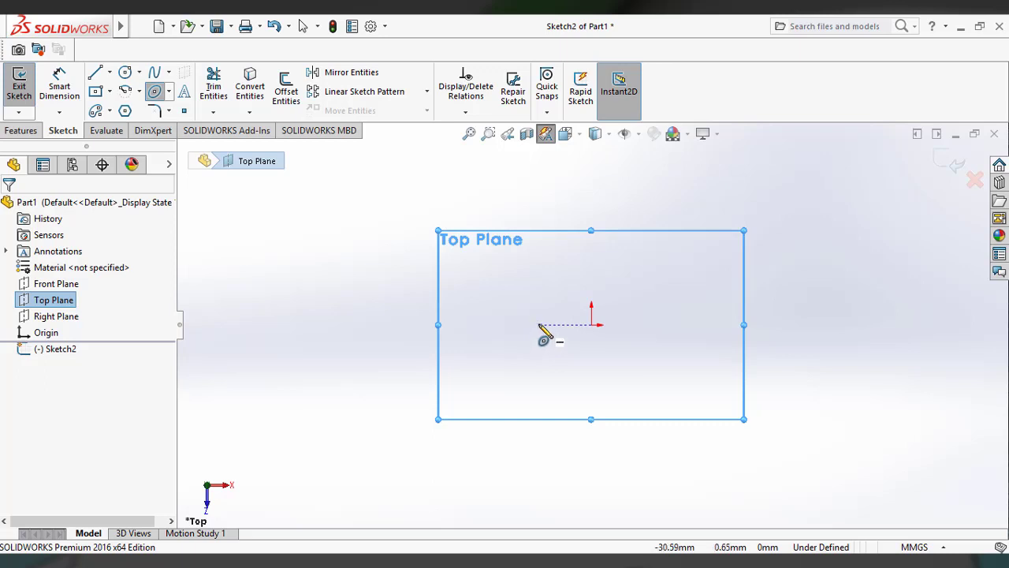
left_click(592, 324)
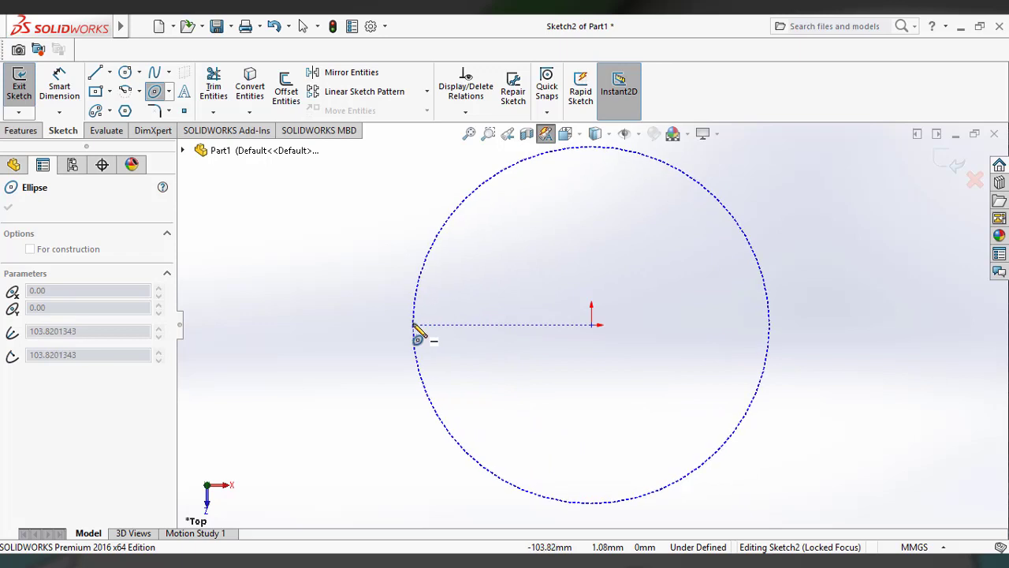
left_click(414, 324)
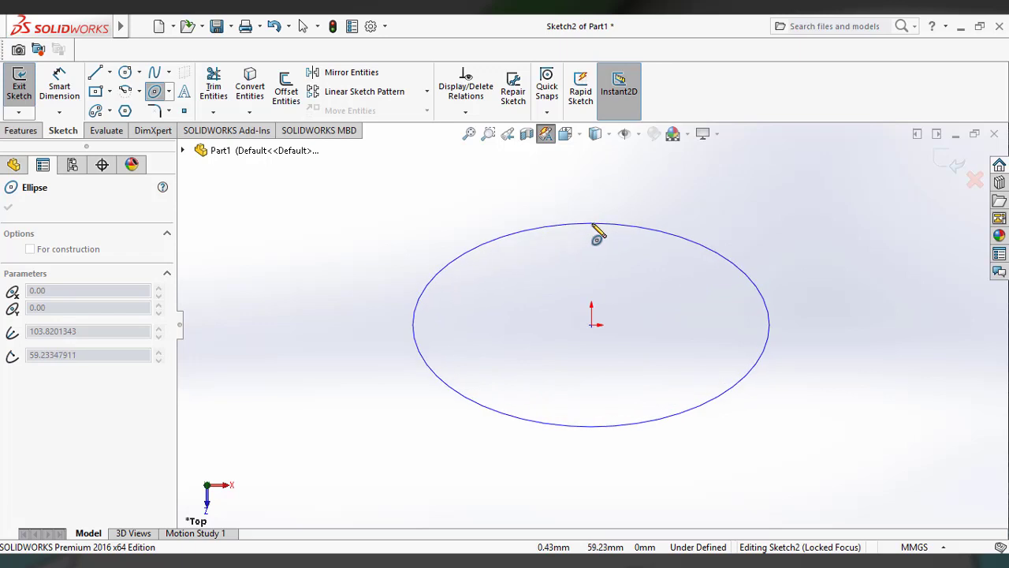
left_click(597, 235)
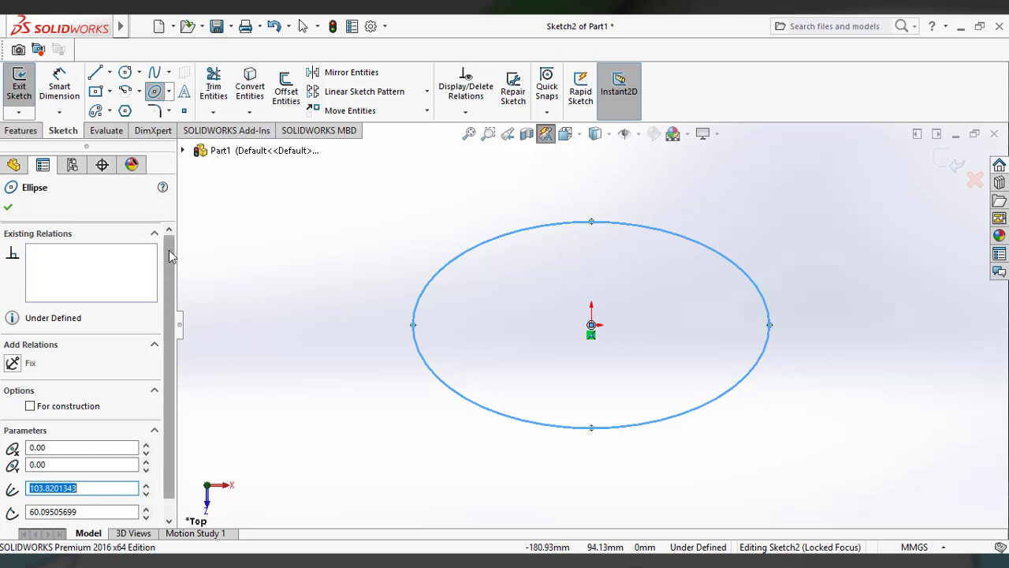
Step: Set the ellipse's horizontal radius parameter to 123.8201343 mm and its vertical radius parameter to 70.09505699 mm, and accept the ellipse
mouse_move(168, 245)
left_mouse_down()
mouse_move(175, 282)
mouse_move(174, 251)
left_mouse_up()
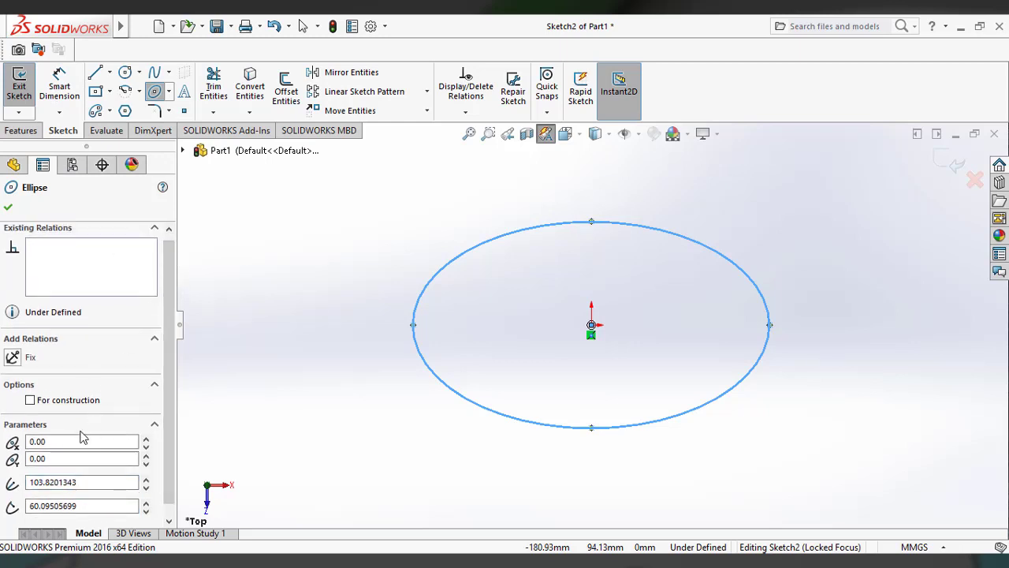
scroll(36, 447, "down", 1)
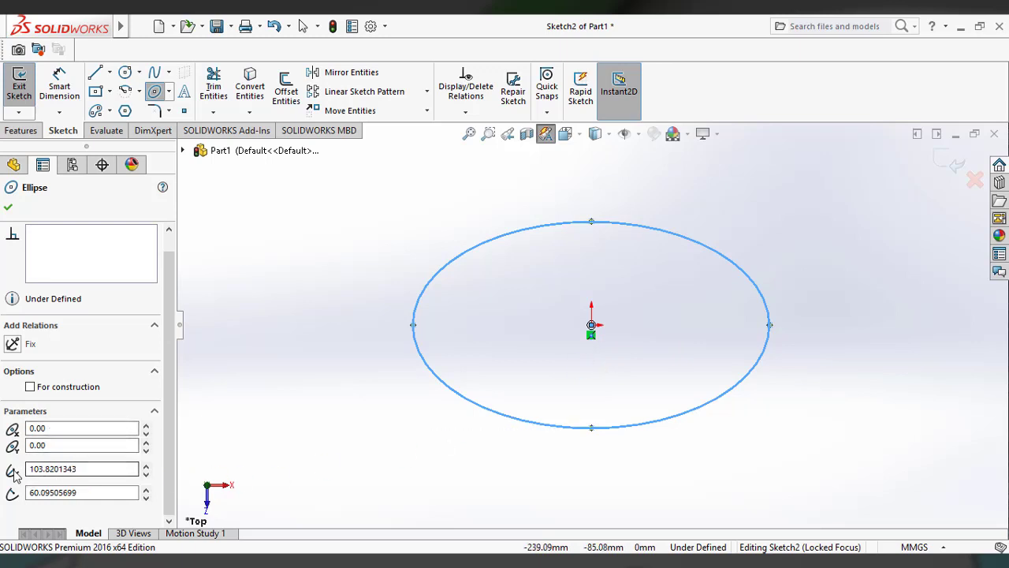
left_click(145, 466)
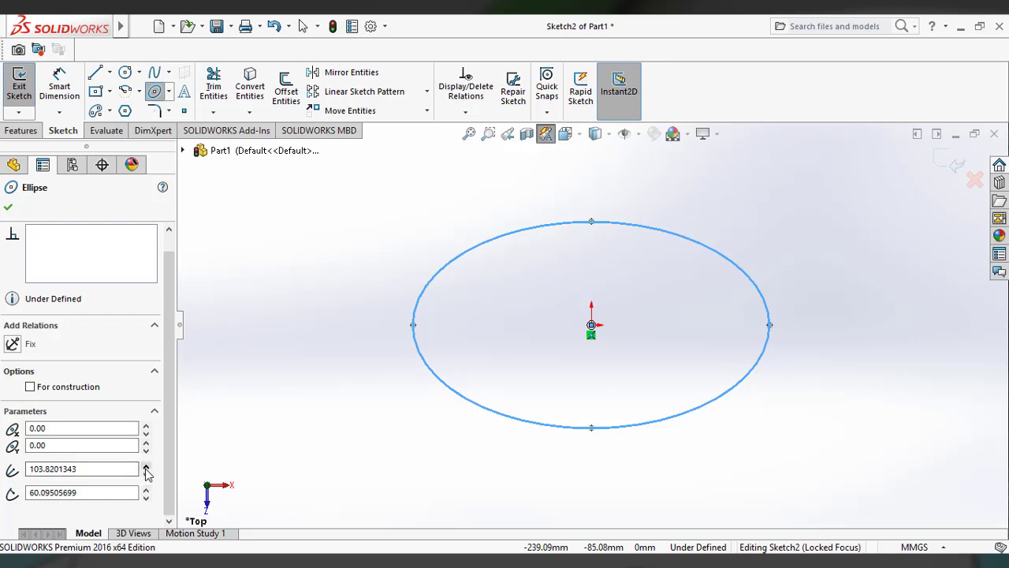
left_click(146, 466)
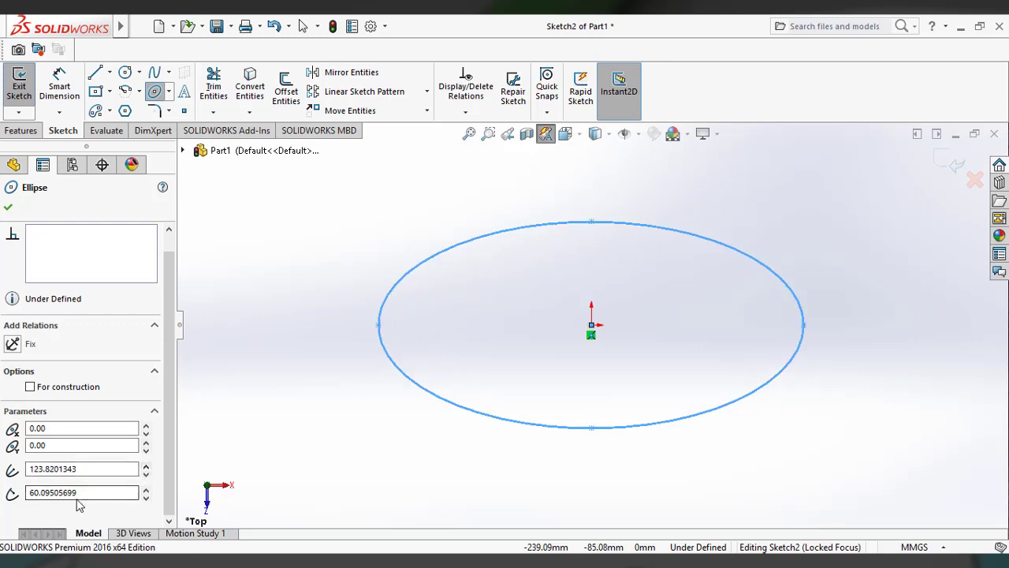
left_click(145, 489)
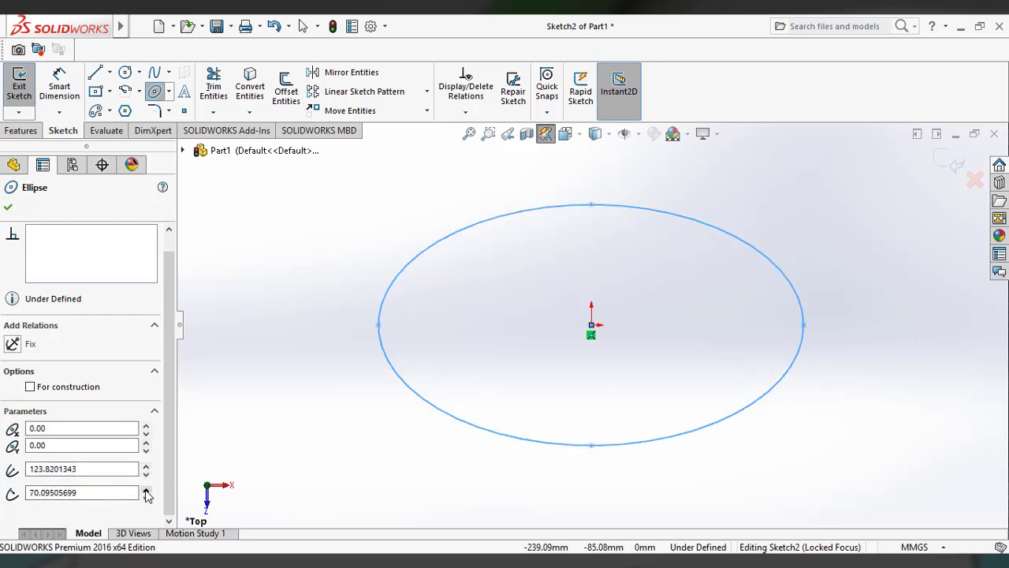
left_click(146, 489)
left_click(146, 497)
left_click(146, 497)
left_click(146, 496)
left_click(146, 489)
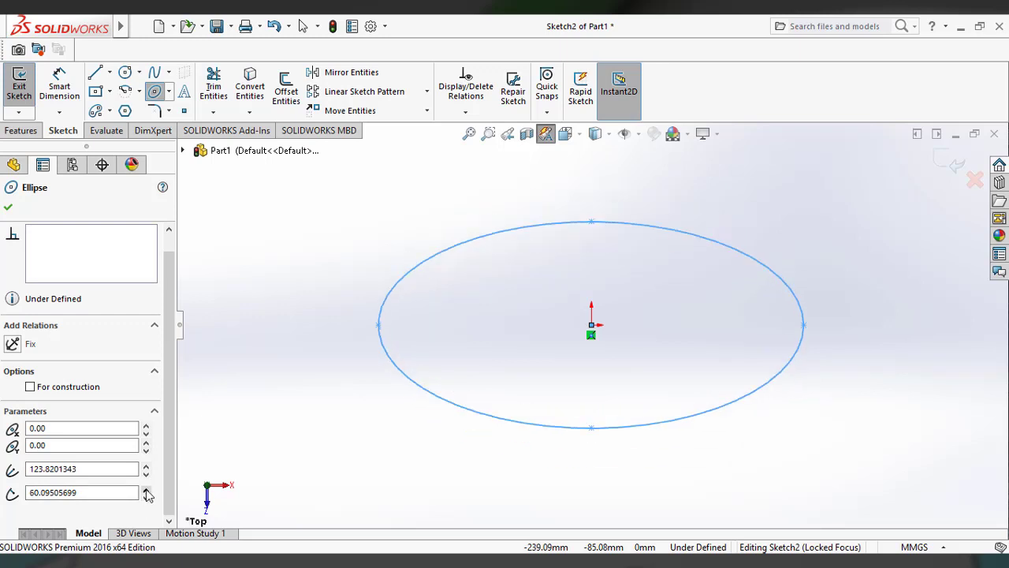
left_click(146, 489)
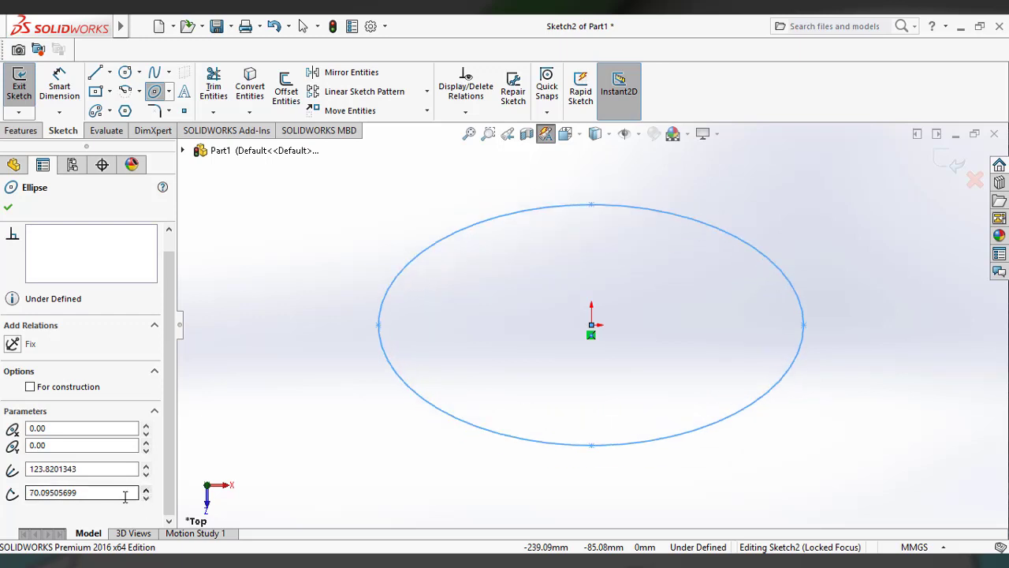
left_click(8, 206)
Step: Dimension the vertical distance from the ellipse's centre to its upper quadrant point as 75 mm
left_click(59, 88)
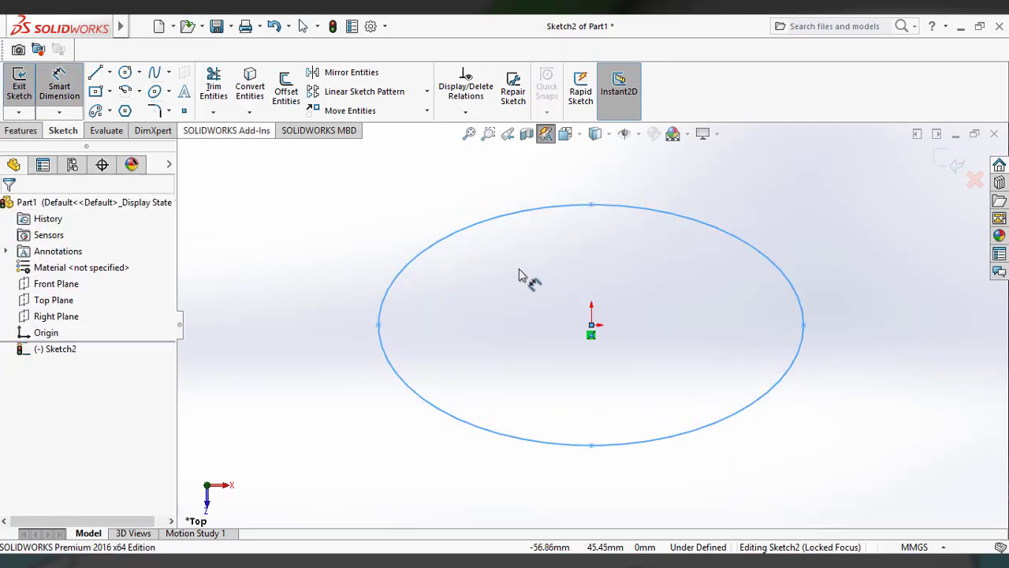
left_click(593, 327)
left_click(591, 204)
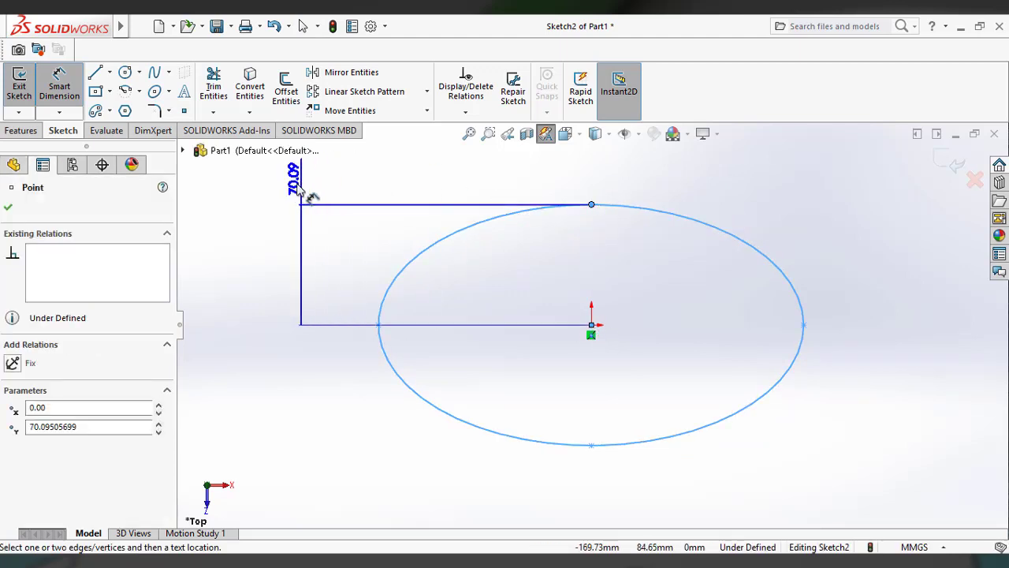
left_click(281, 309)
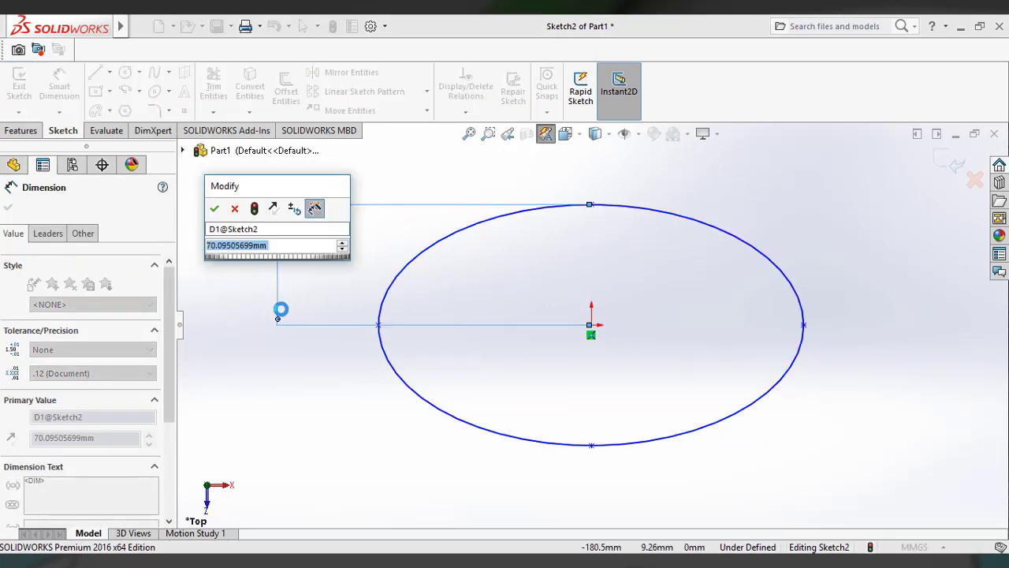
type("75")
key("Return")
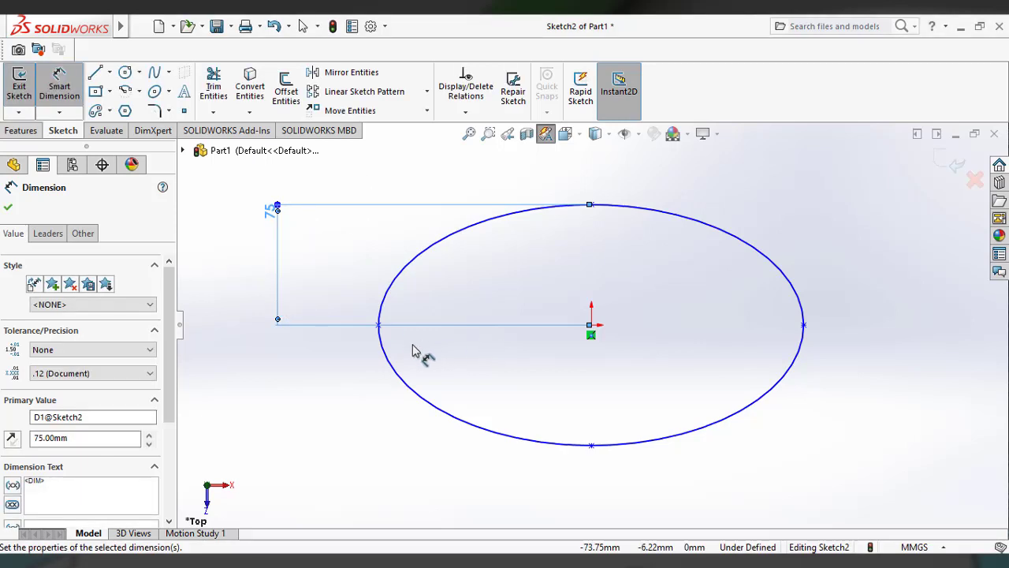
Step: Dimension the horizontal distance from the ellipse's centre to its left quadrant point as 150 mm and finish dimensioning
left_click(378, 327)
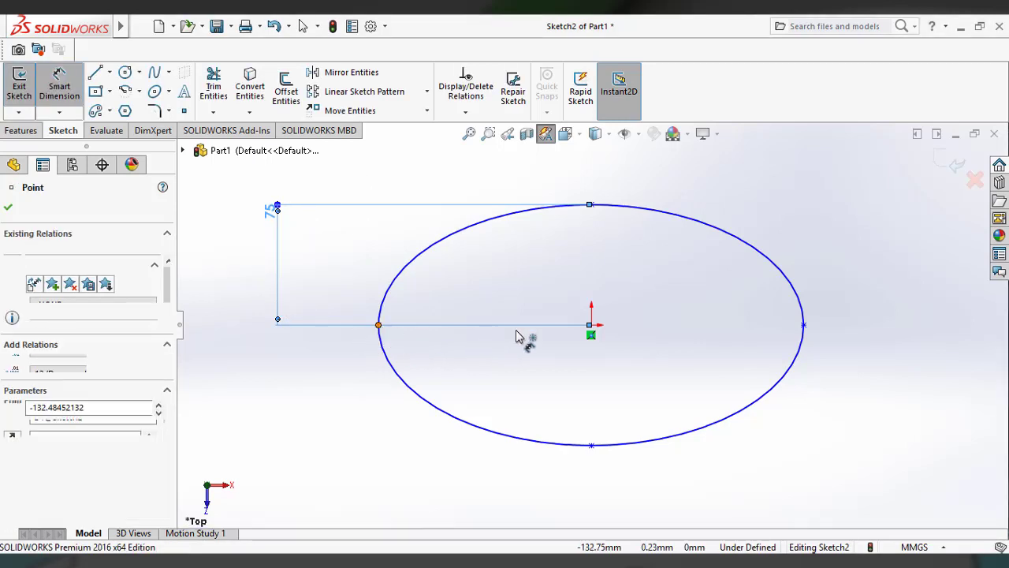
left_click(592, 327)
left_click(455, 479)
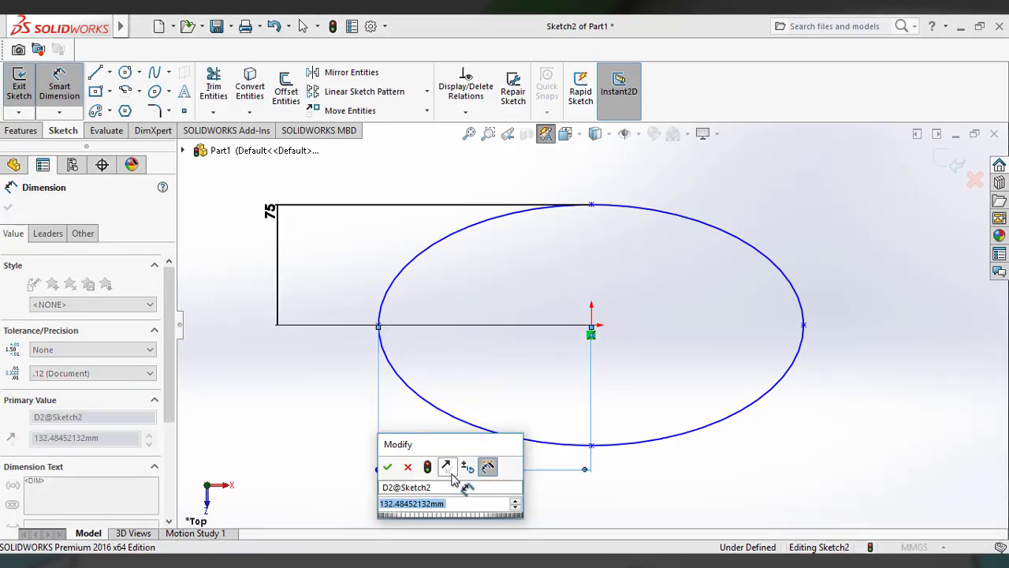
type("150")
key("Return")
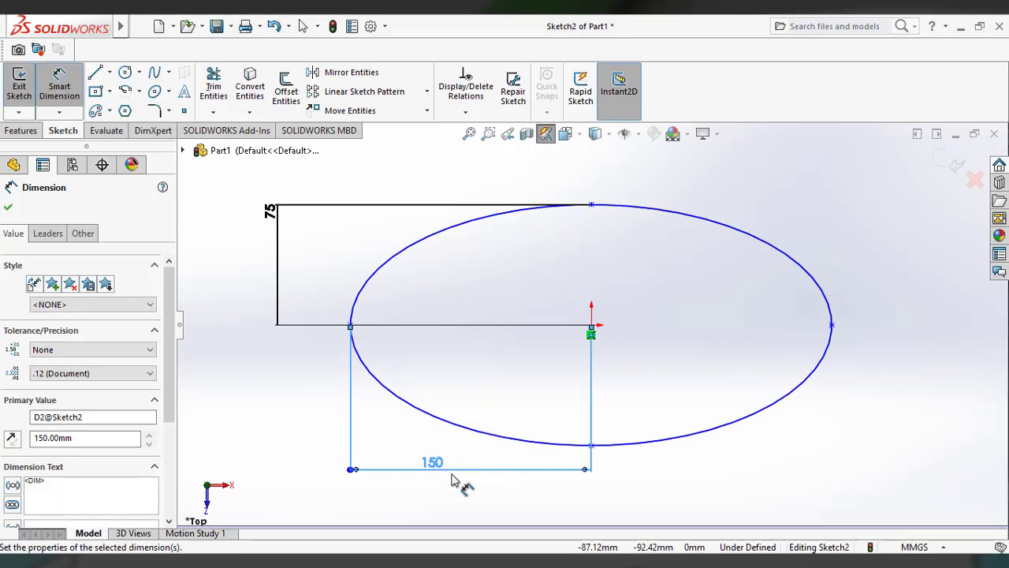
left_click(512, 439)
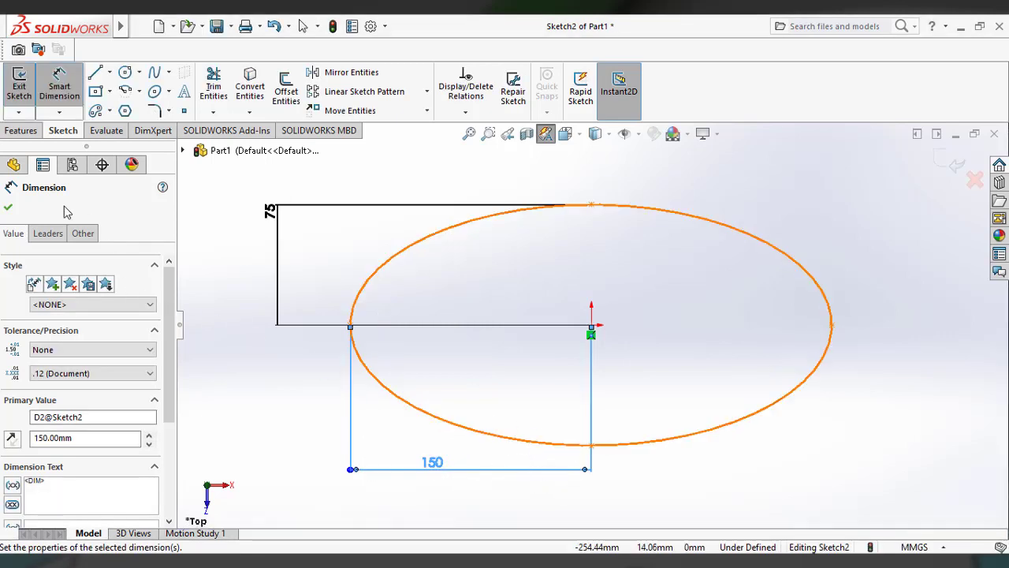
left_click(8, 209)
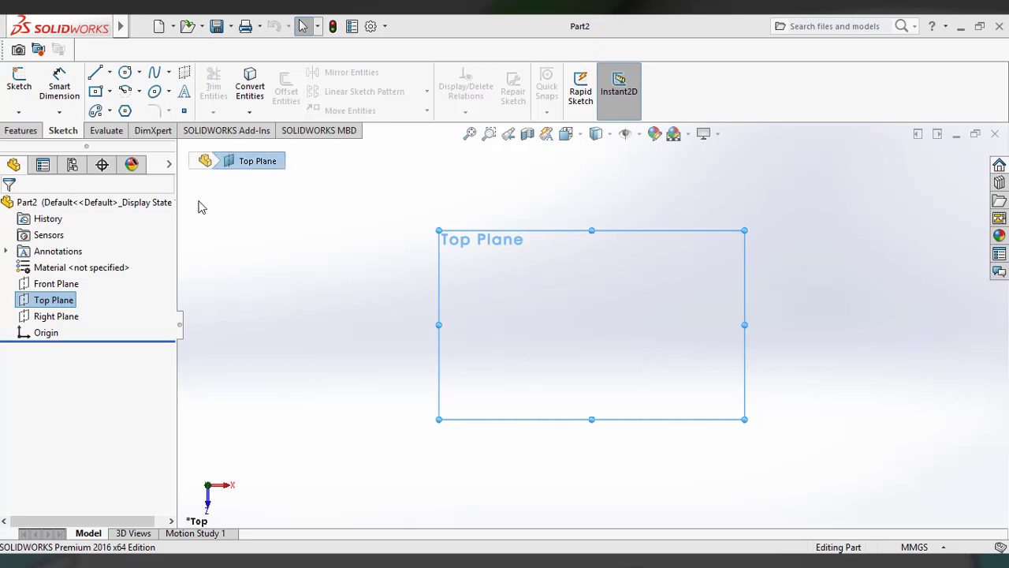
Step: Open a new sketch on the Top Plane by starting the Partial Ellipse tool, and leave the tool without drawing
left_click(169, 93)
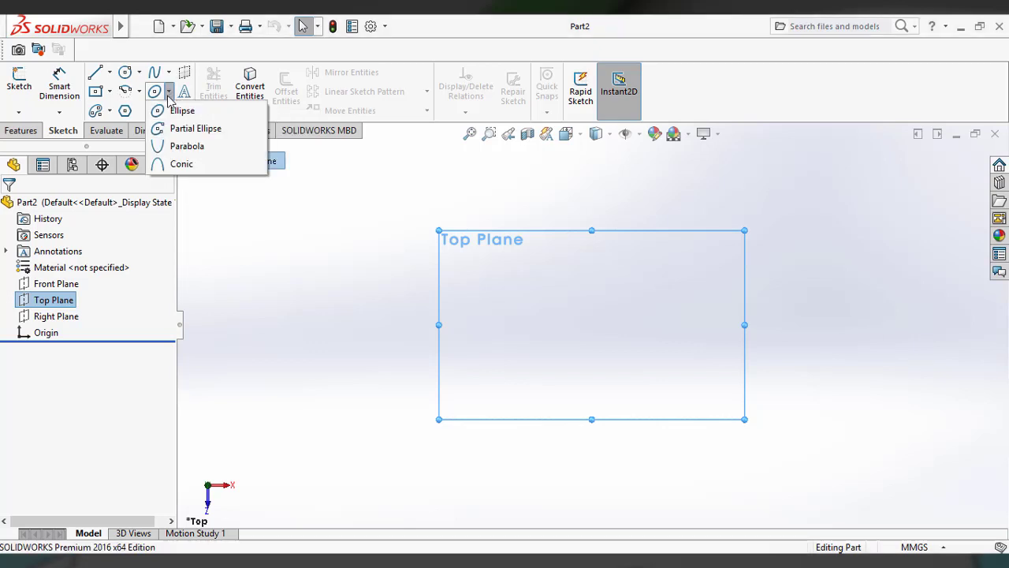
left_click(212, 135)
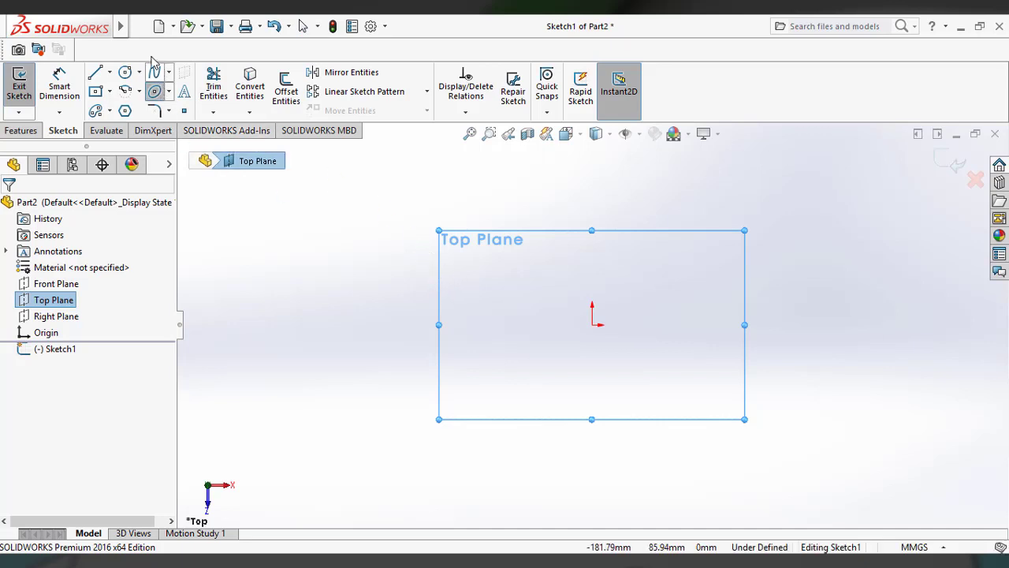
mouse_move(119, 26)
left_click(227, 26)
mouse_move(251, 29)
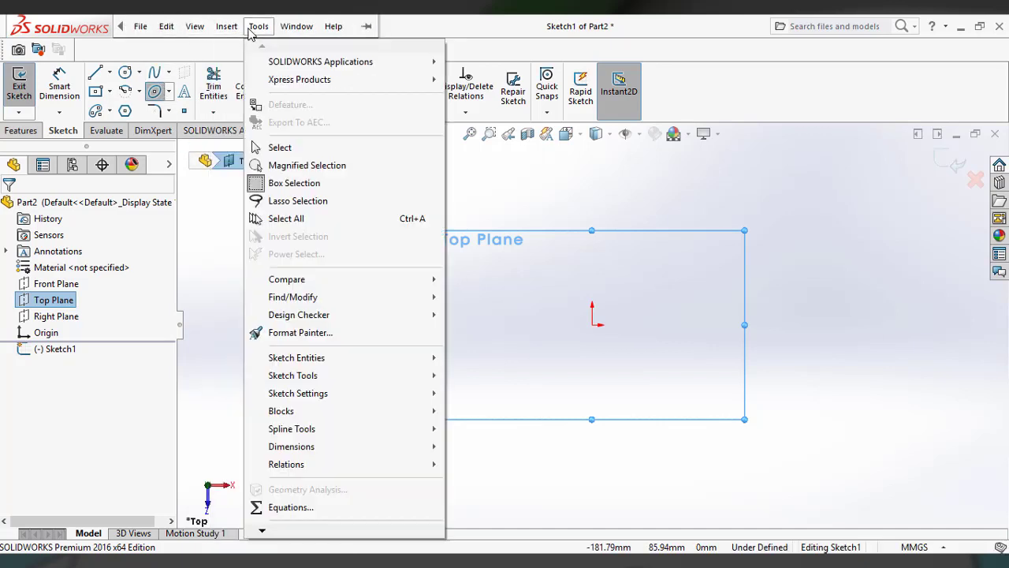
mouse_move(321, 362)
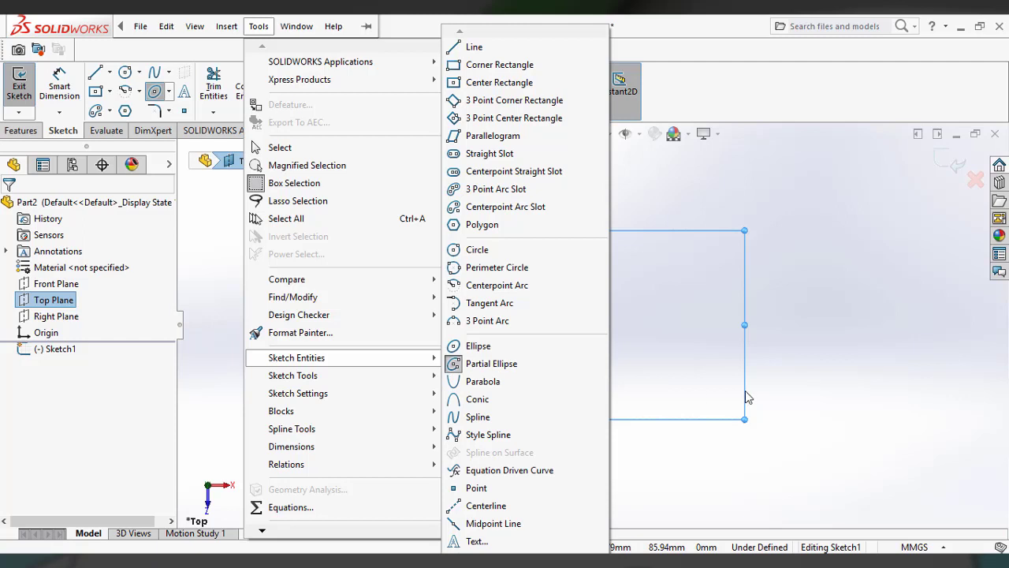
left_click(723, 378)
key("Escape")
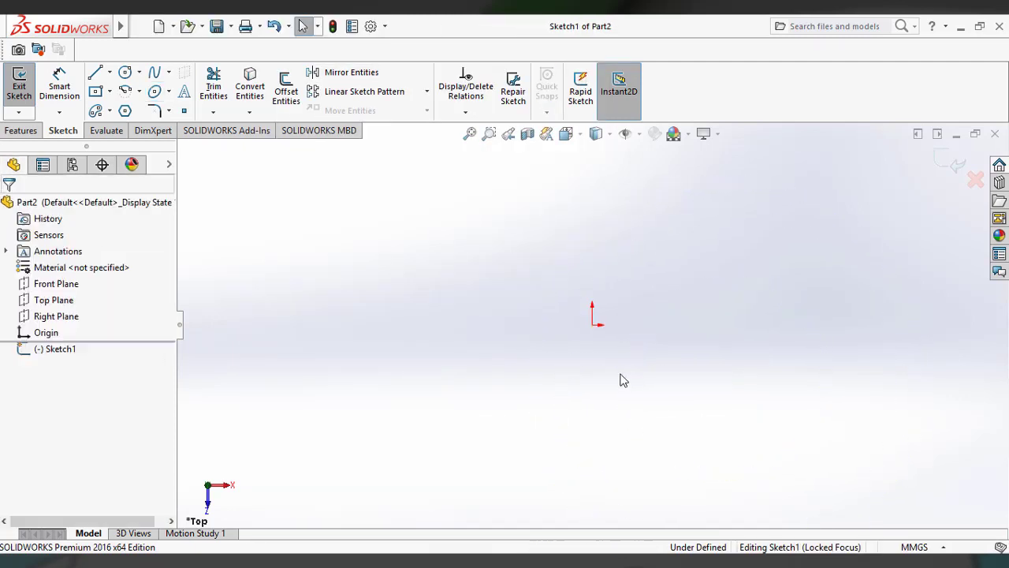
Step: Draw a partial ellipse centred on the origin, radii about 74 mm horizontally and 45 mm vertically, sweeping around the left side from lower right to upper right
left_click(168, 91)
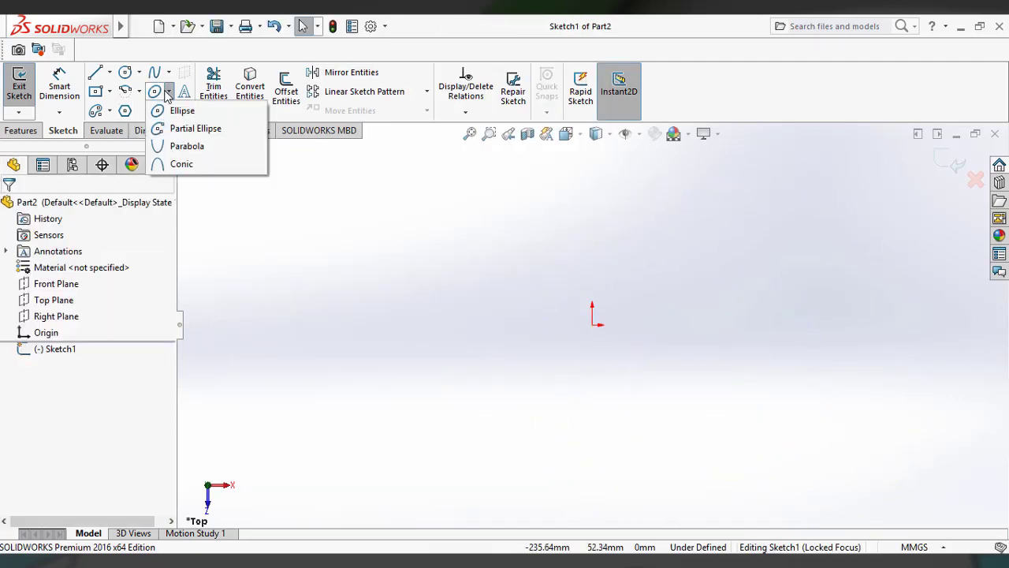
left_click(178, 130)
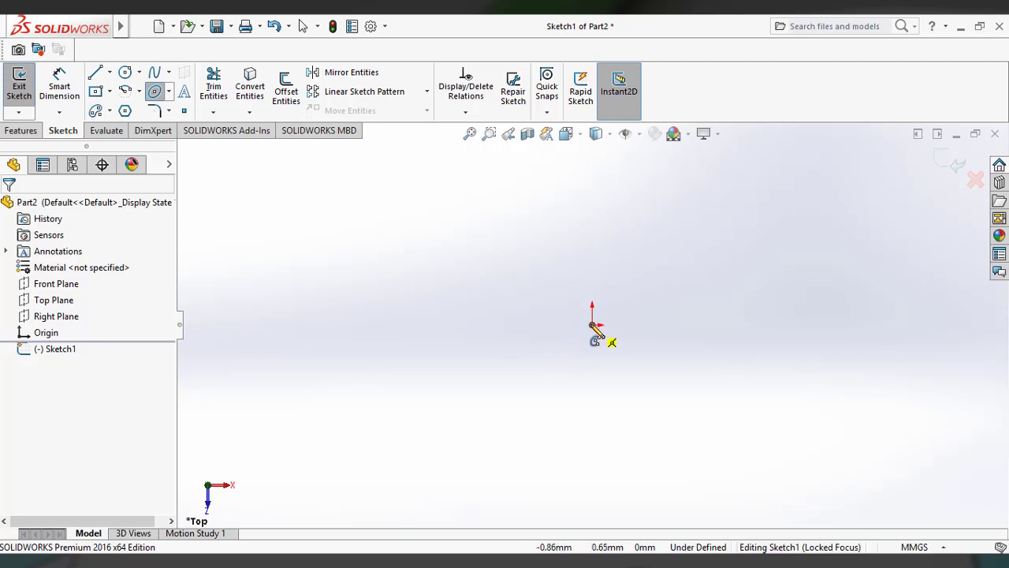
left_click(592, 324)
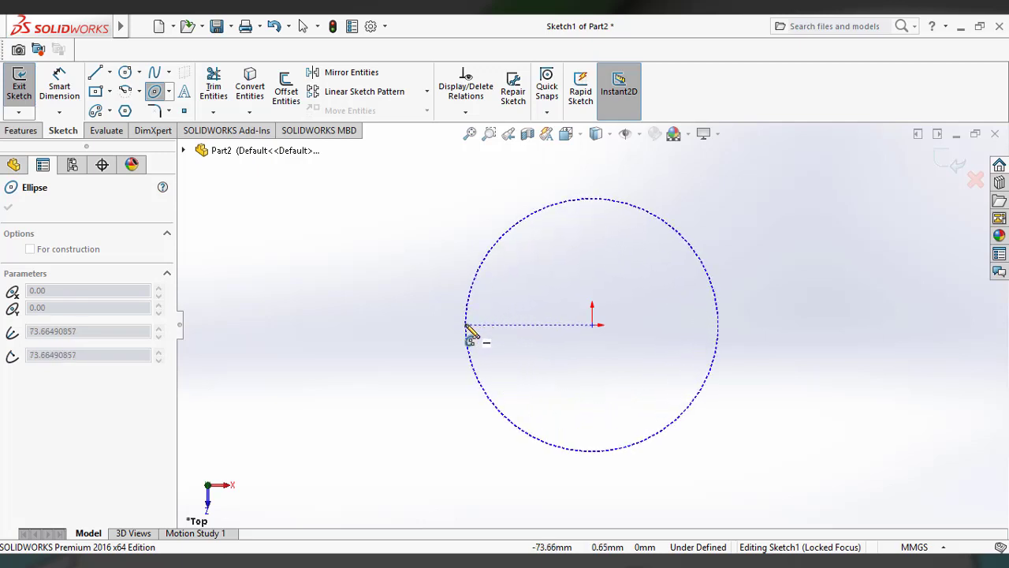
left_click(467, 325)
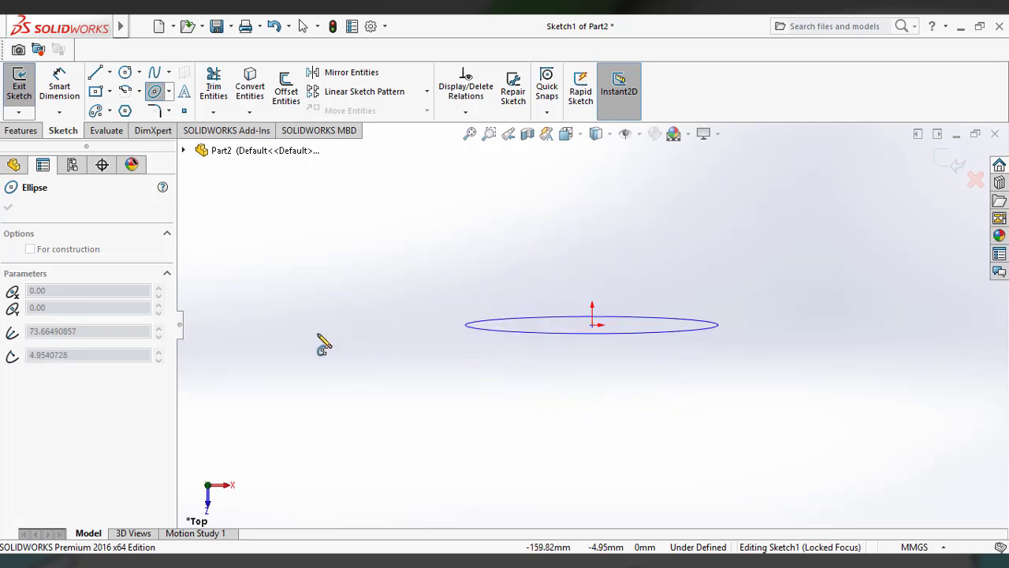
left_click(475, 347)
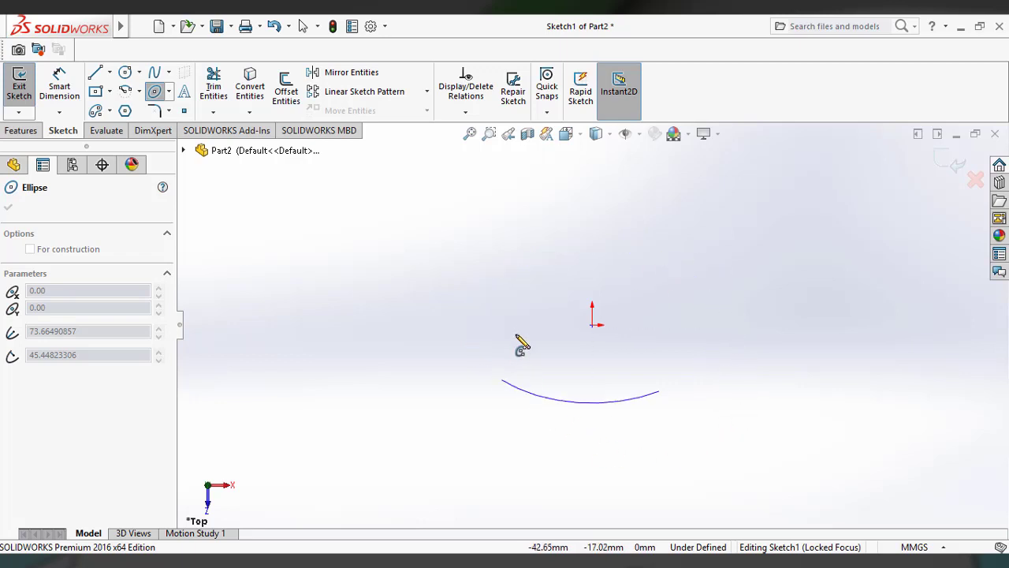
left_click(646, 257)
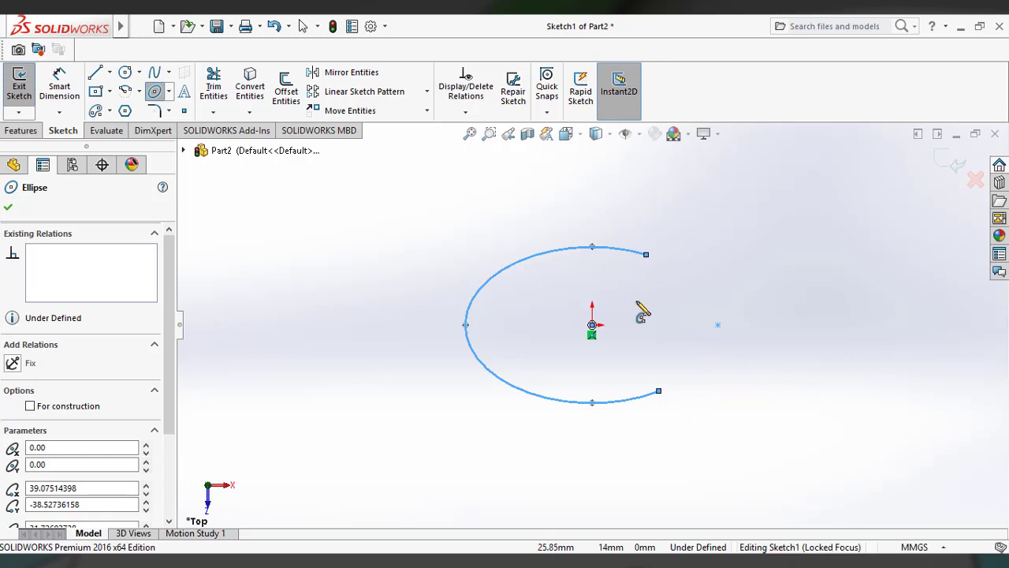
left_click(8, 207)
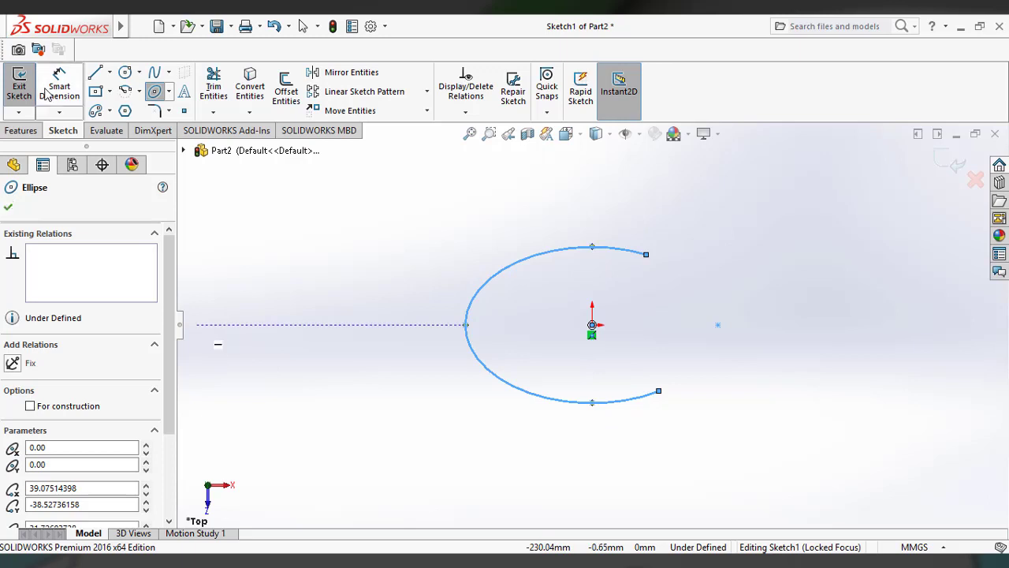
Step: Dimension the aligned distance from the partial ellipse's centre to its upper endpoint as 85 mm and leave the dimension tool
left_click(590, 331)
left_click(646, 253)
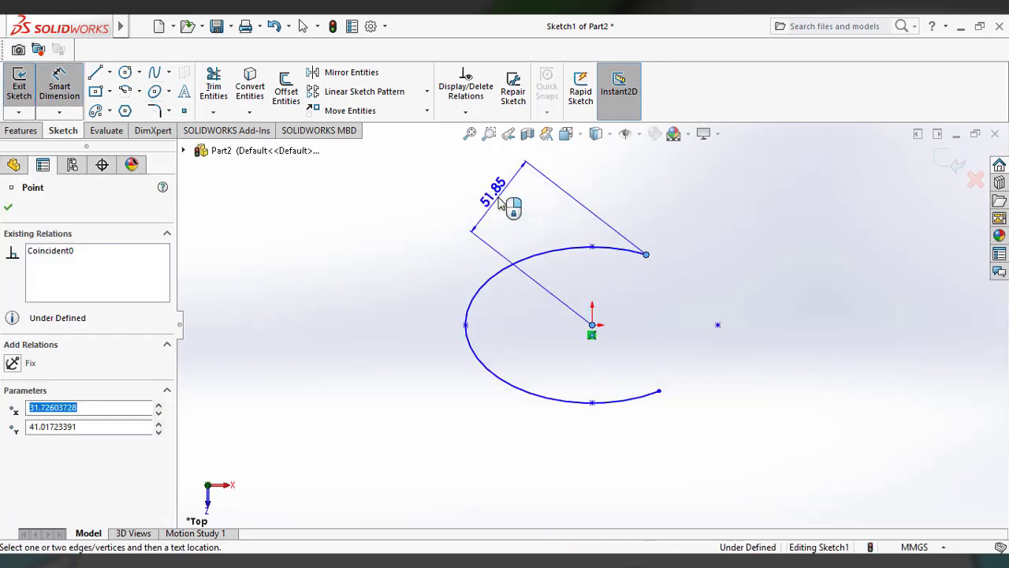
left_click(533, 207)
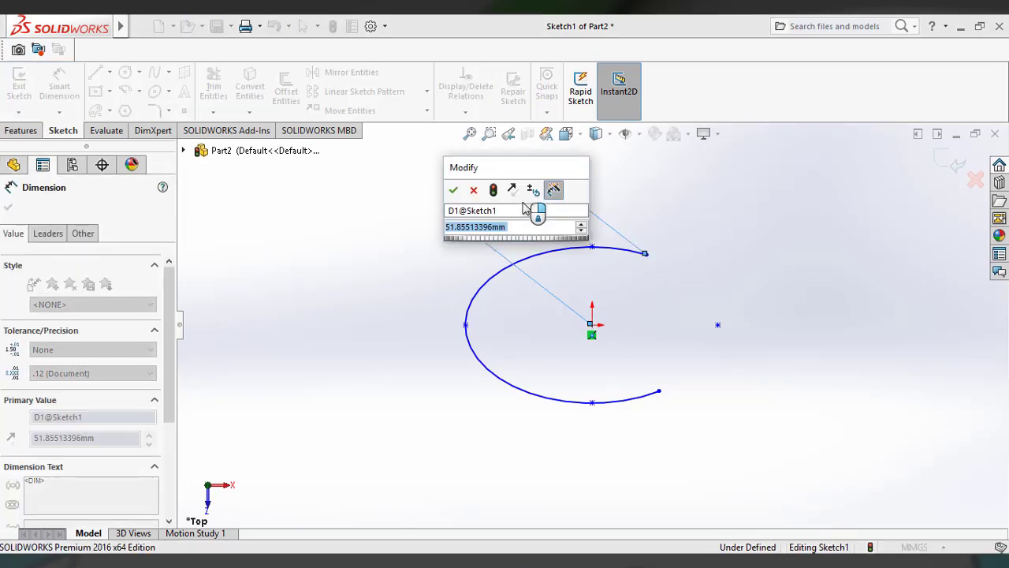
type("85")
key("Return")
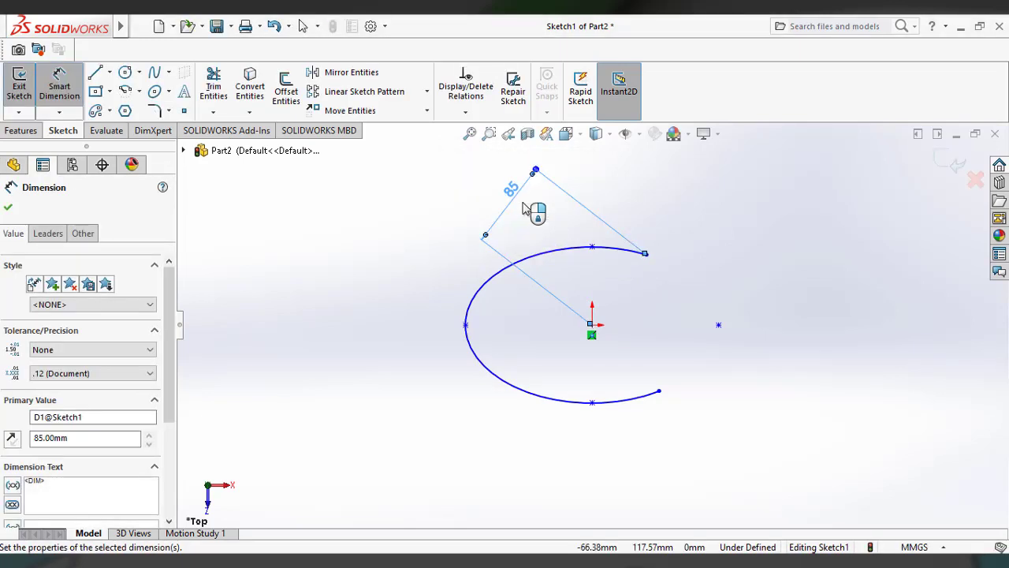
key("Escape")
mouse_move(529, 270)
left_mouse_down()
mouse_move(473, 337)
mouse_move(599, 316)
mouse_move(561, 350)
mouse_move(268, 284)
left_mouse_up()
key("Escape")
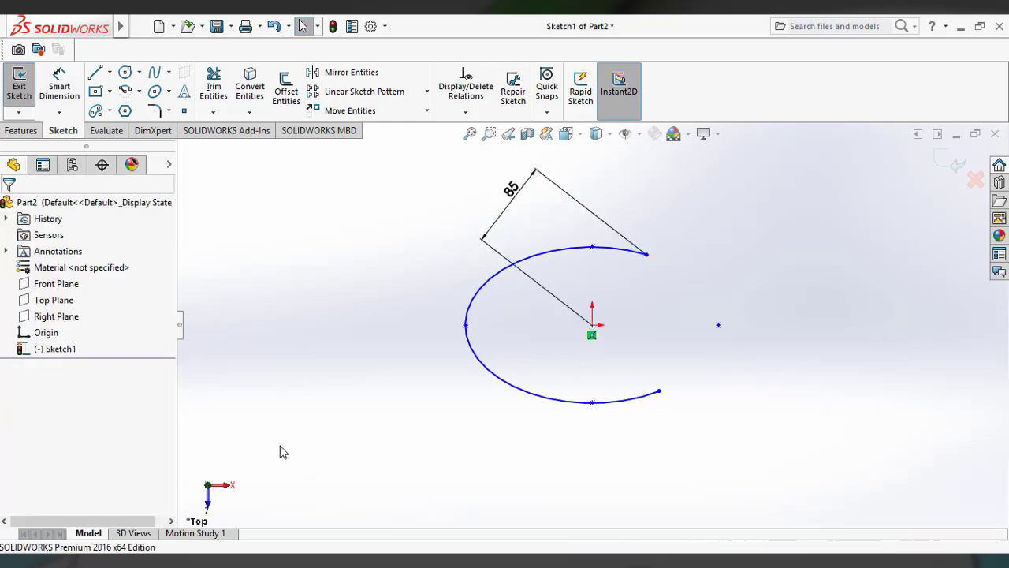
Step: Dimension the horizontal distance from the partial ellipse's centre to its left quadrant point as 135 mm, placed below the arc, and finish dimensioning
left_click(59, 87)
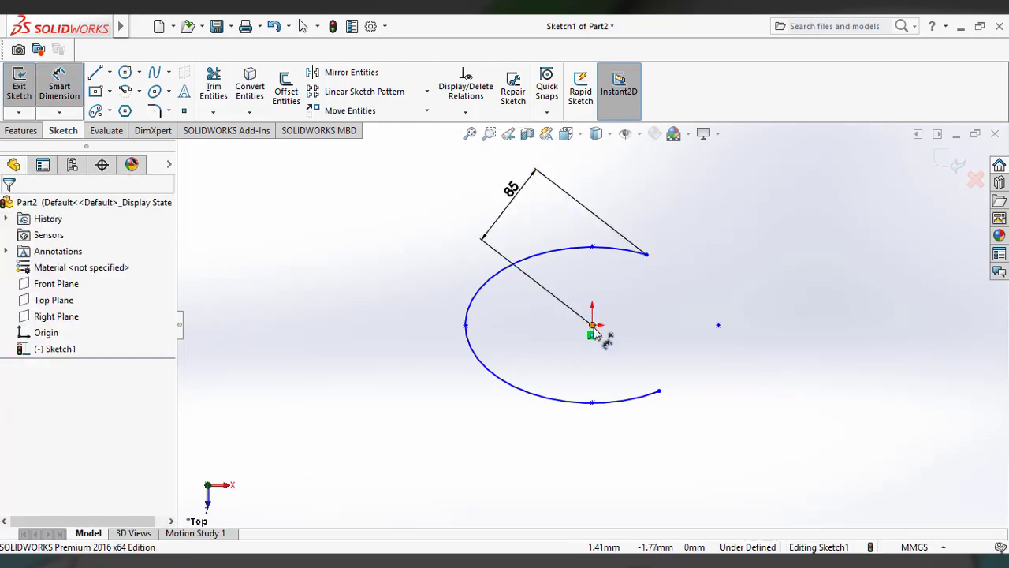
left_click(466, 325)
left_click(410, 449)
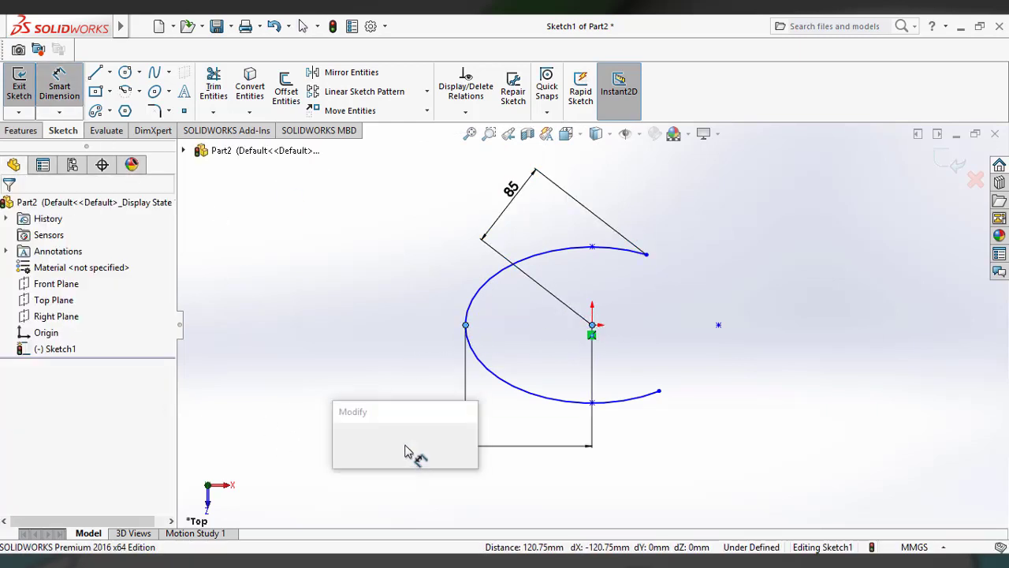
type("110")
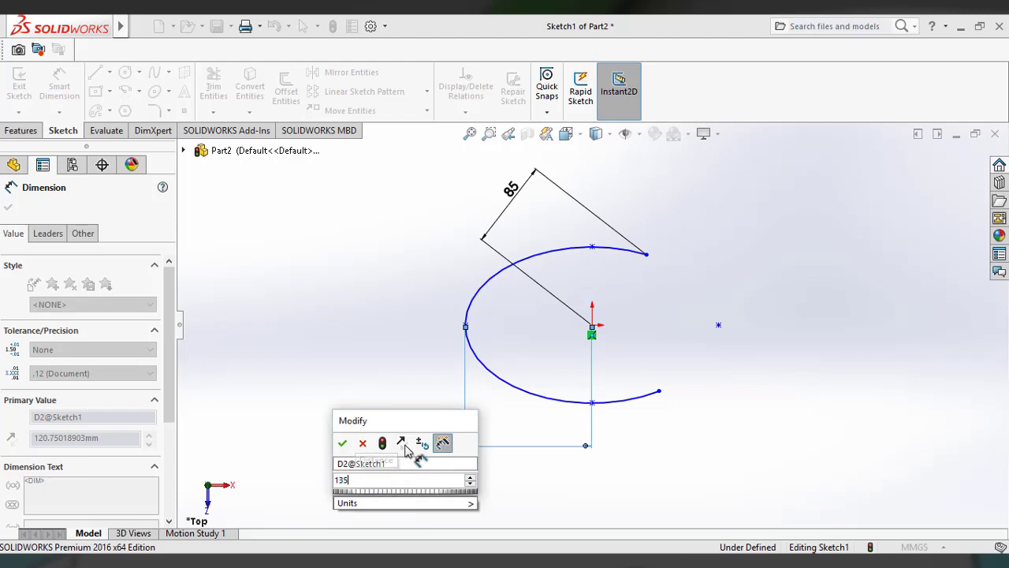
key("Return")
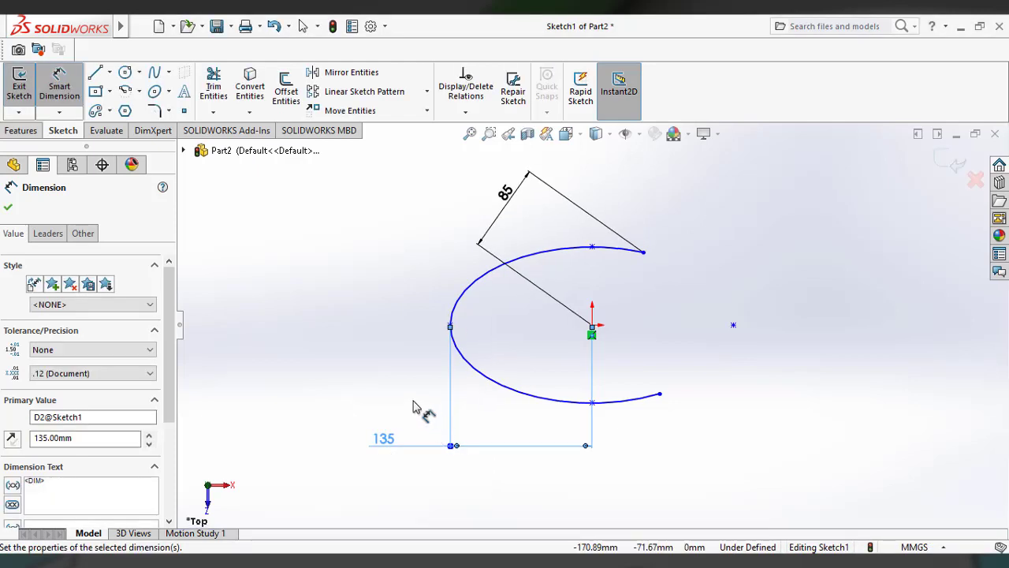
left_click(8, 207)
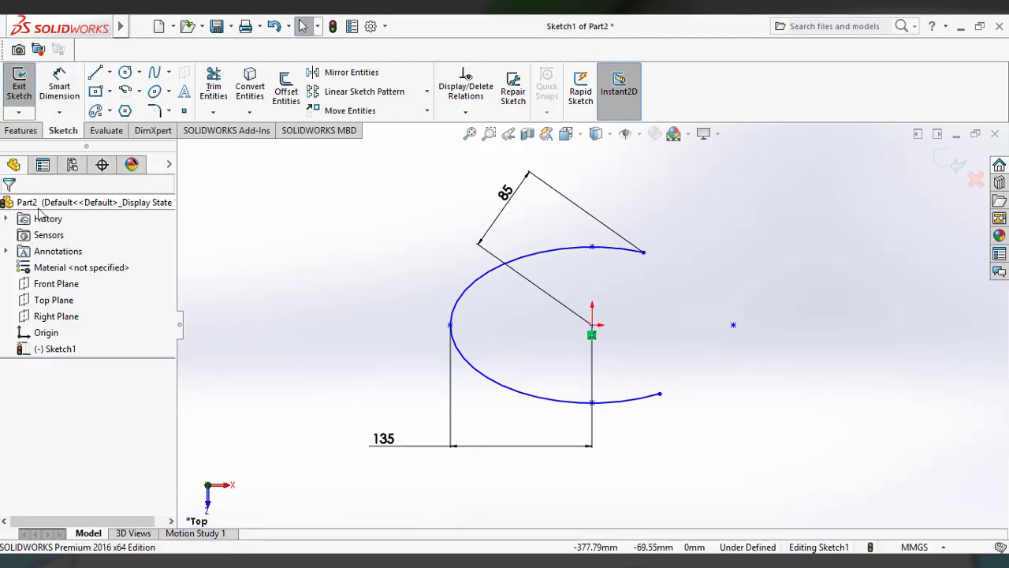